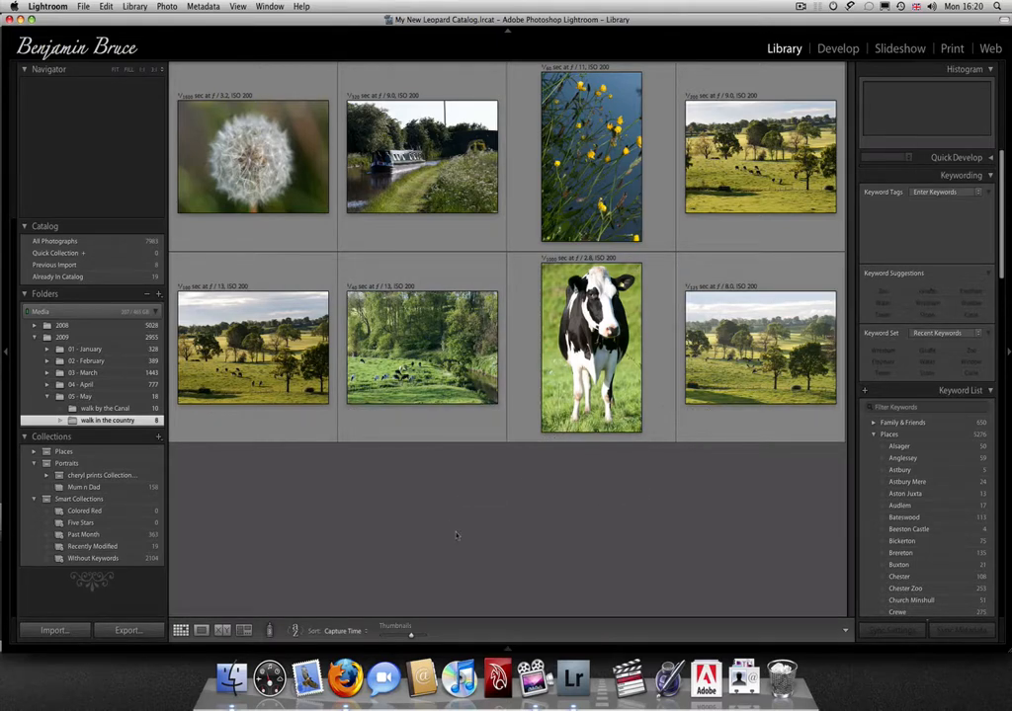
Open the last landscape photo in the walk in the country folder at full view and bring up the External Editing preferences
double_click(681, 436)
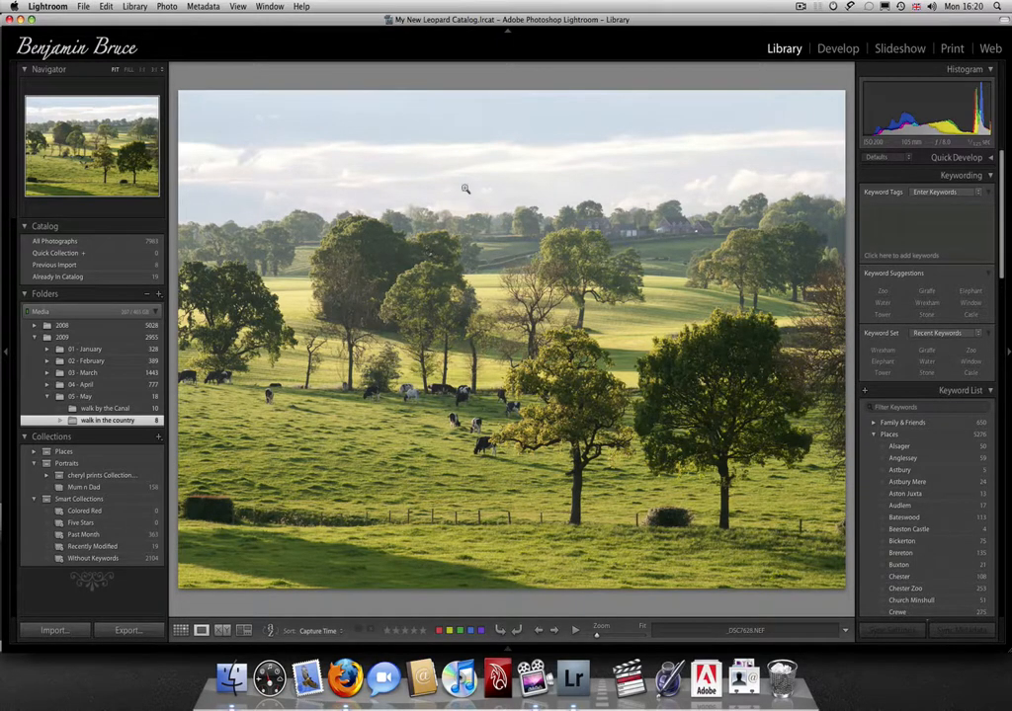
left_click(47, 7)
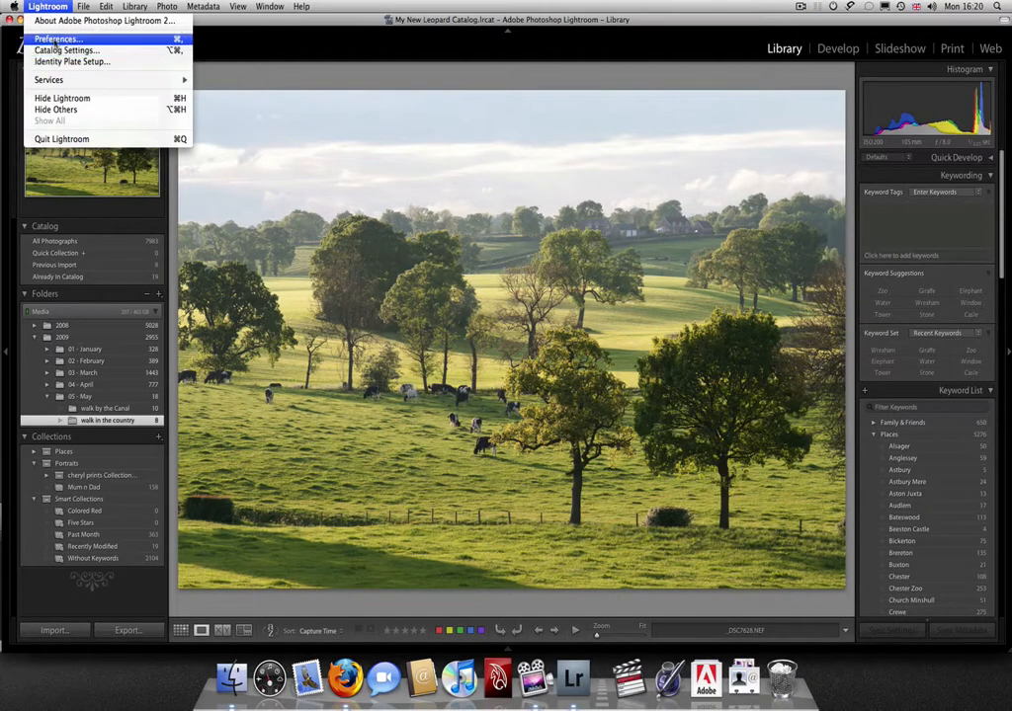
left_click(56, 39)
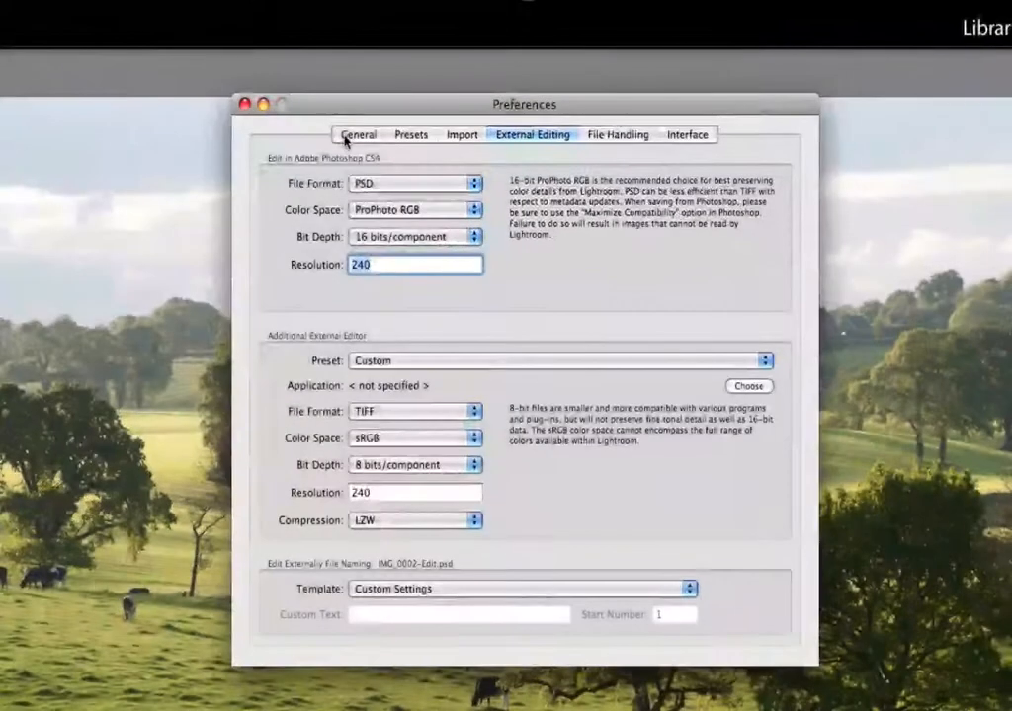
left_click(348, 136)
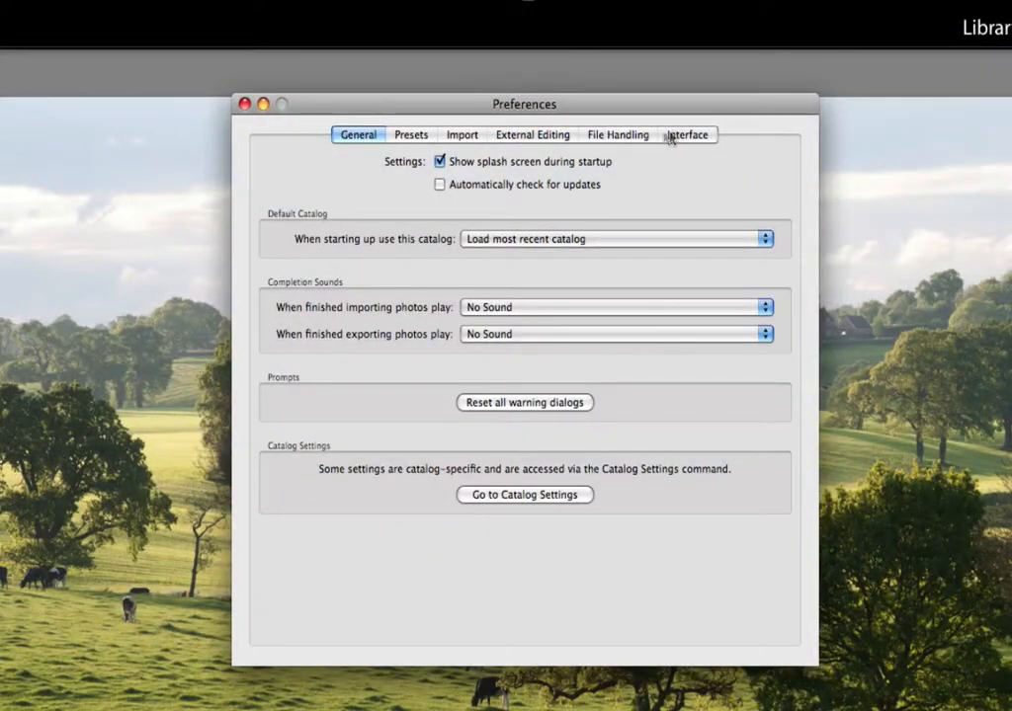
left_click(529, 137)
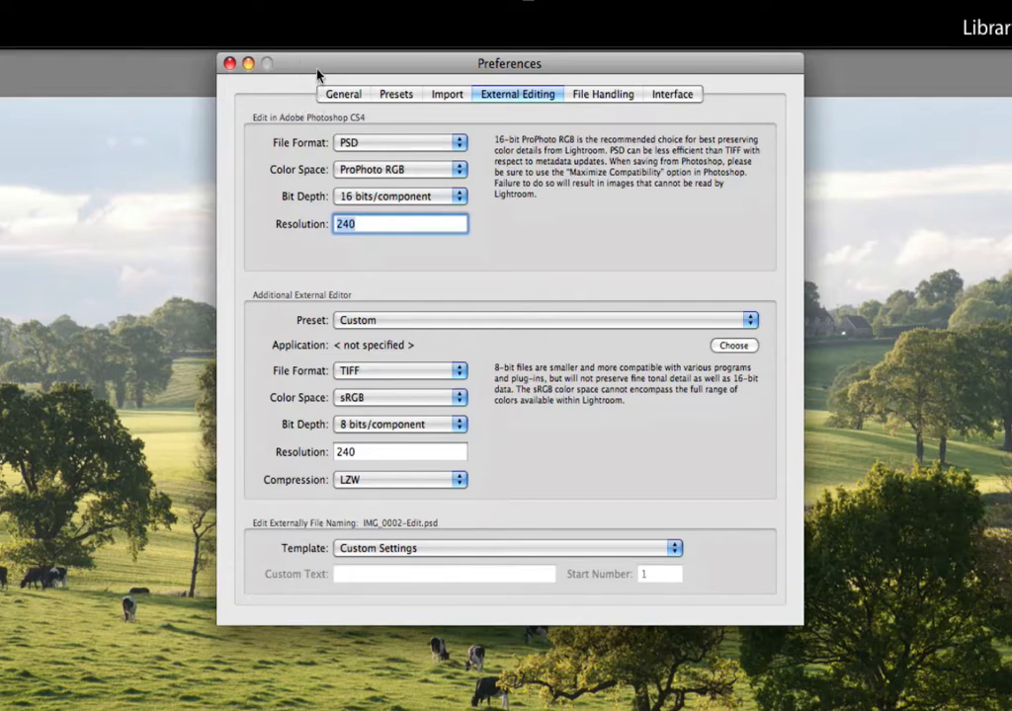
Choose PSD as the file format for editing in Adobe Photoshop CS4
left_click(357, 142)
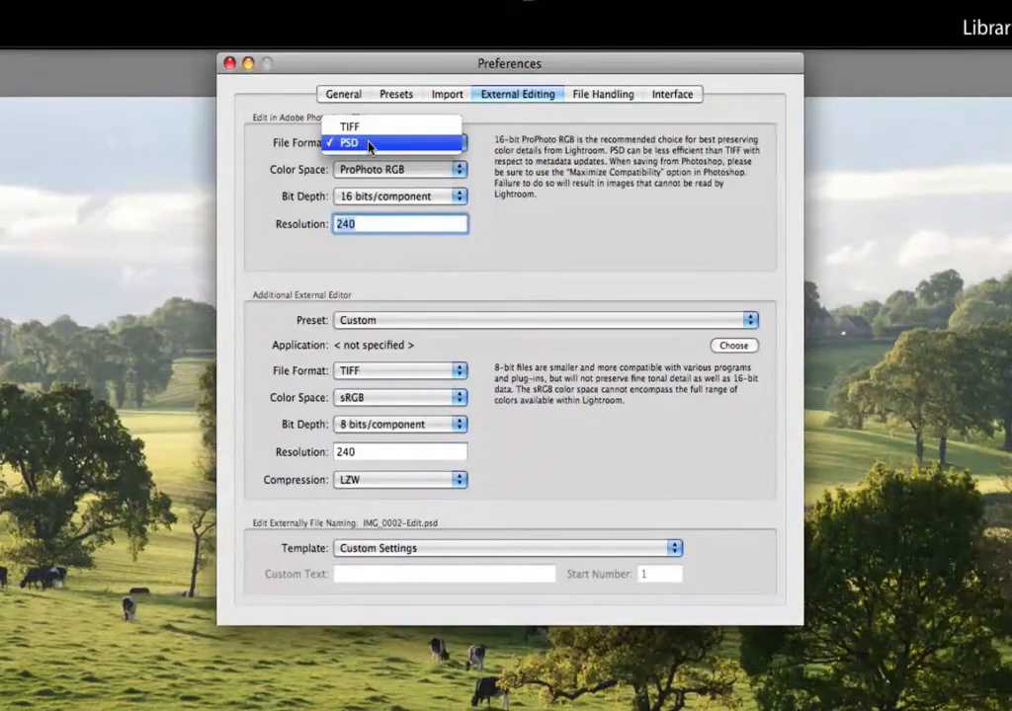
left_click(365, 143)
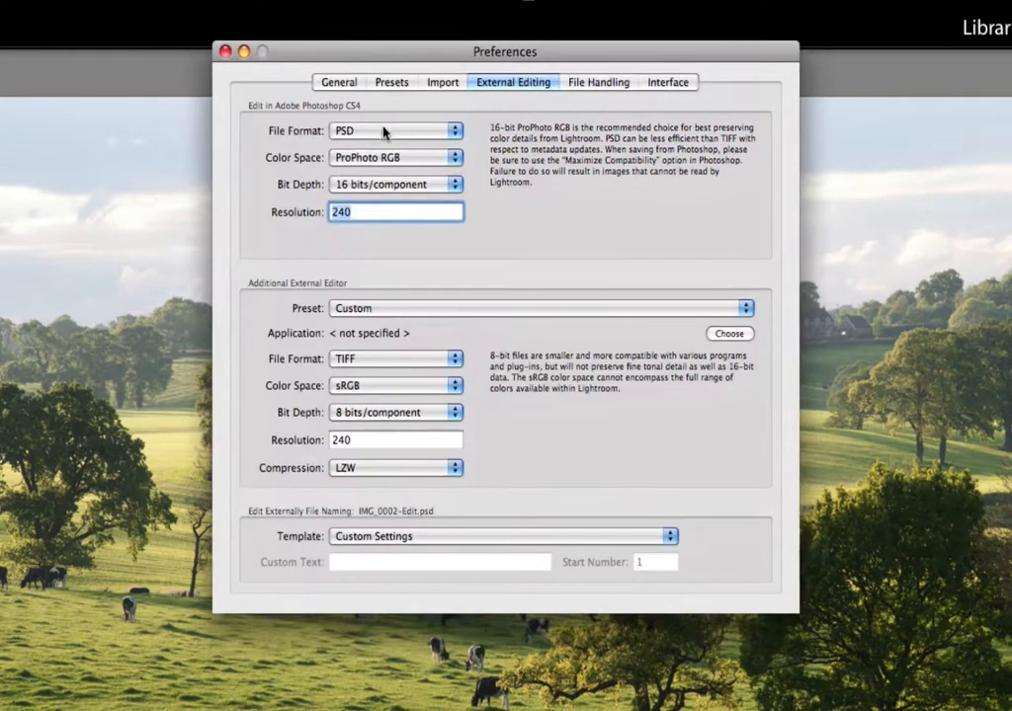
left_click(381, 129)
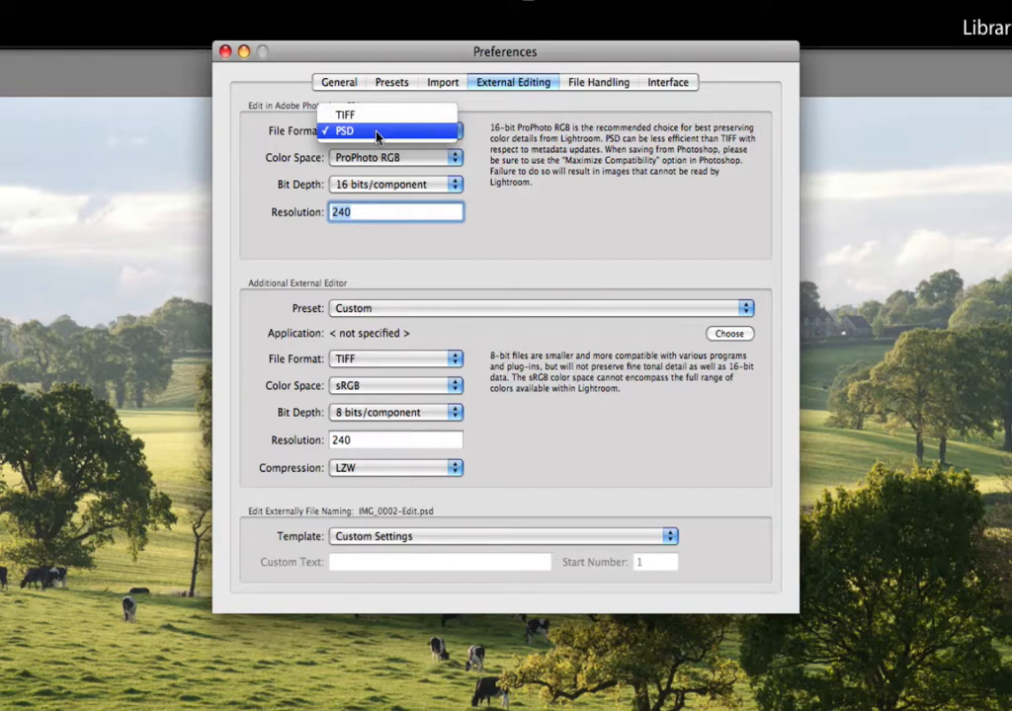
left_click(377, 133)
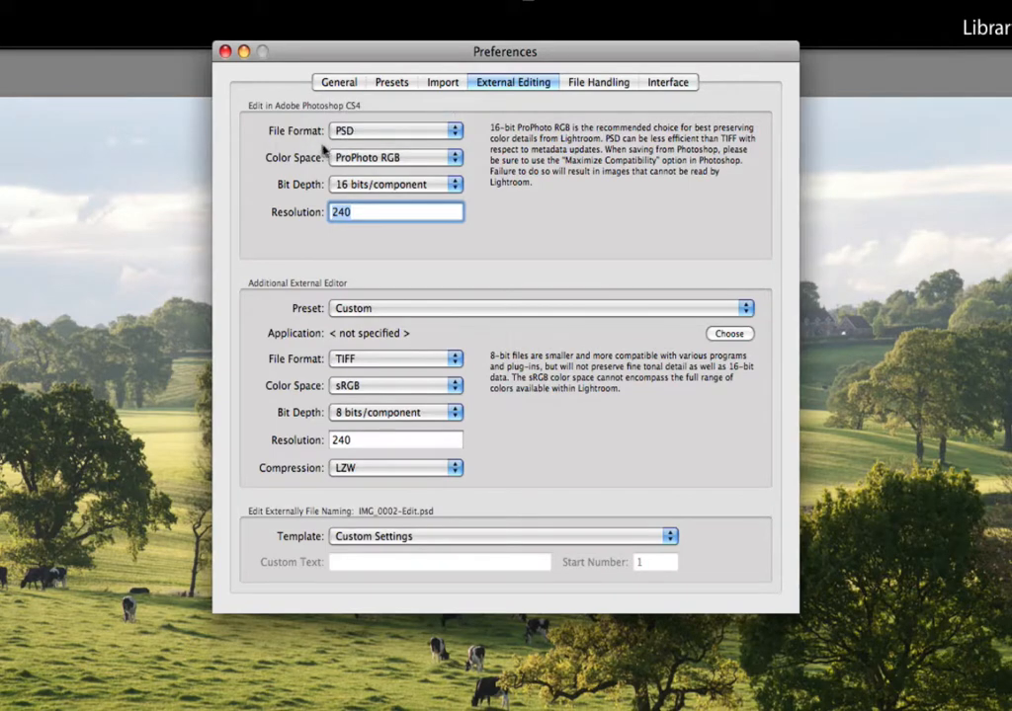
Choose ProPhoto RGB as the color space for editing in Adobe Photoshop CS4
left_click(394, 159)
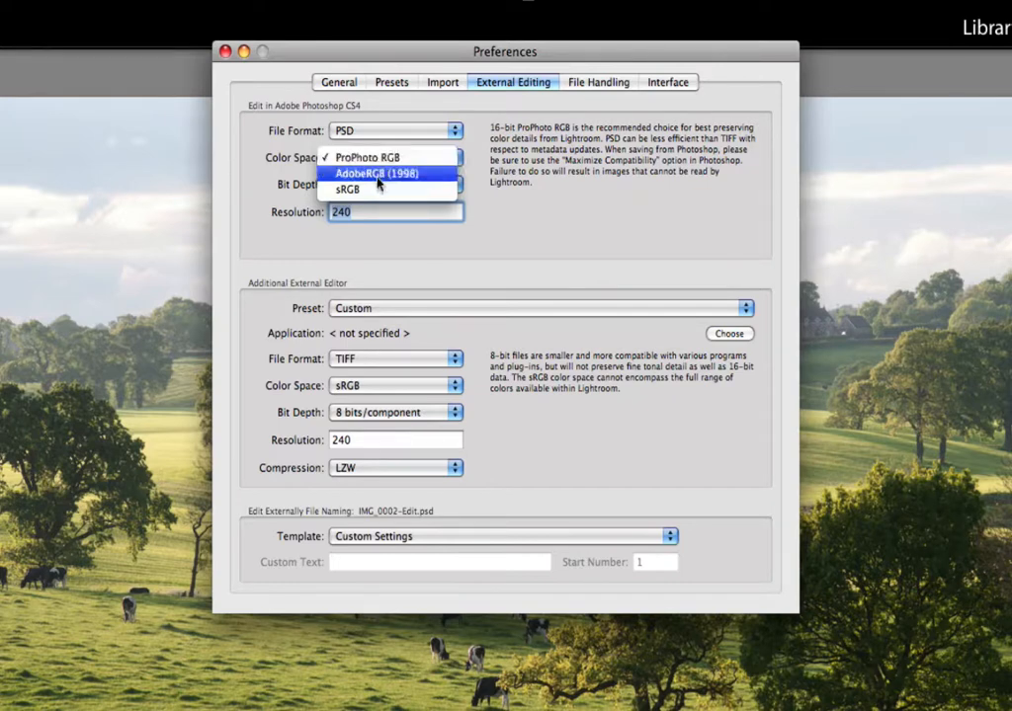
left_click(377, 159)
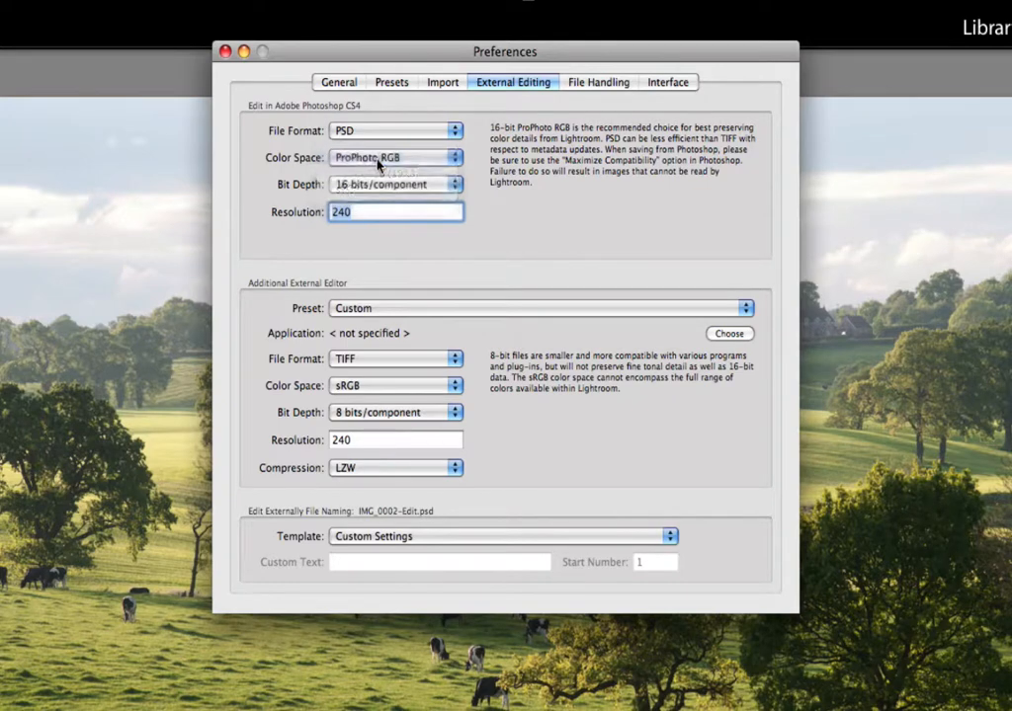
left_click_drag(361, 52, 383, 13)
left_click(396, 116)
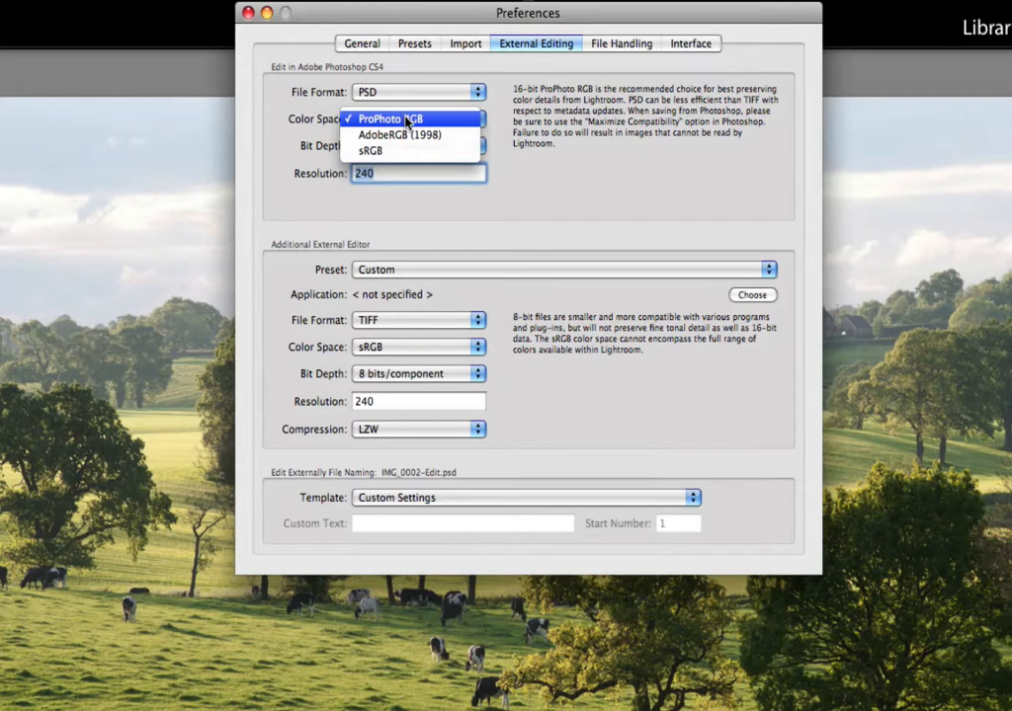
left_click(406, 120)
Set the Photoshop editing bit depth to 16 bits/component and the resolution to 300, and close the preferences
left_click(417, 144)
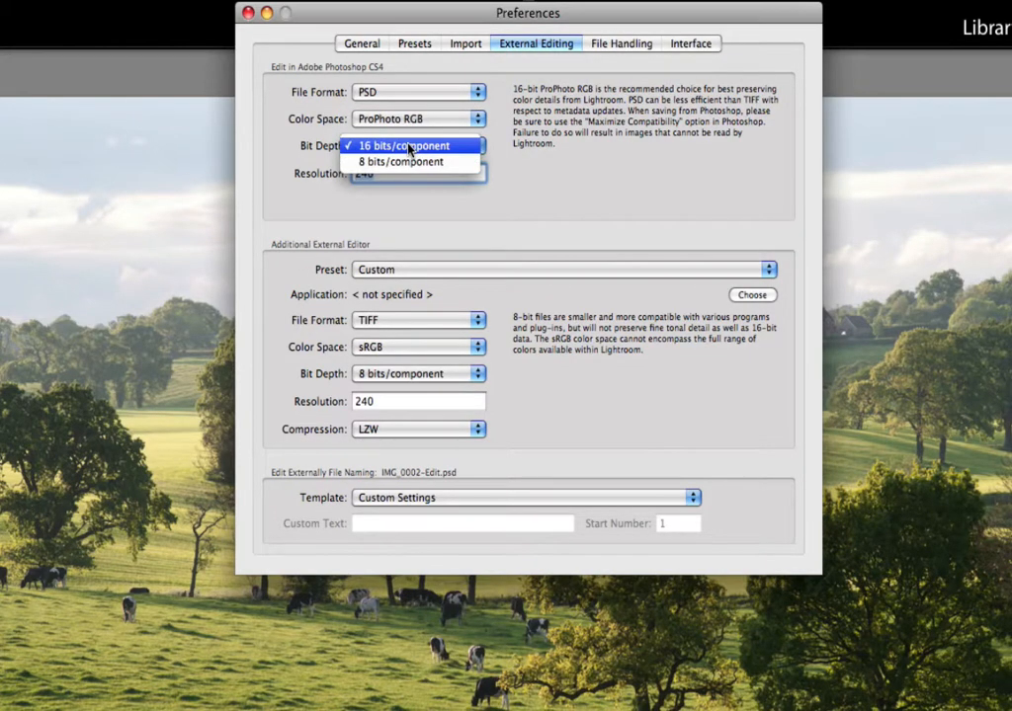
left_click(409, 148)
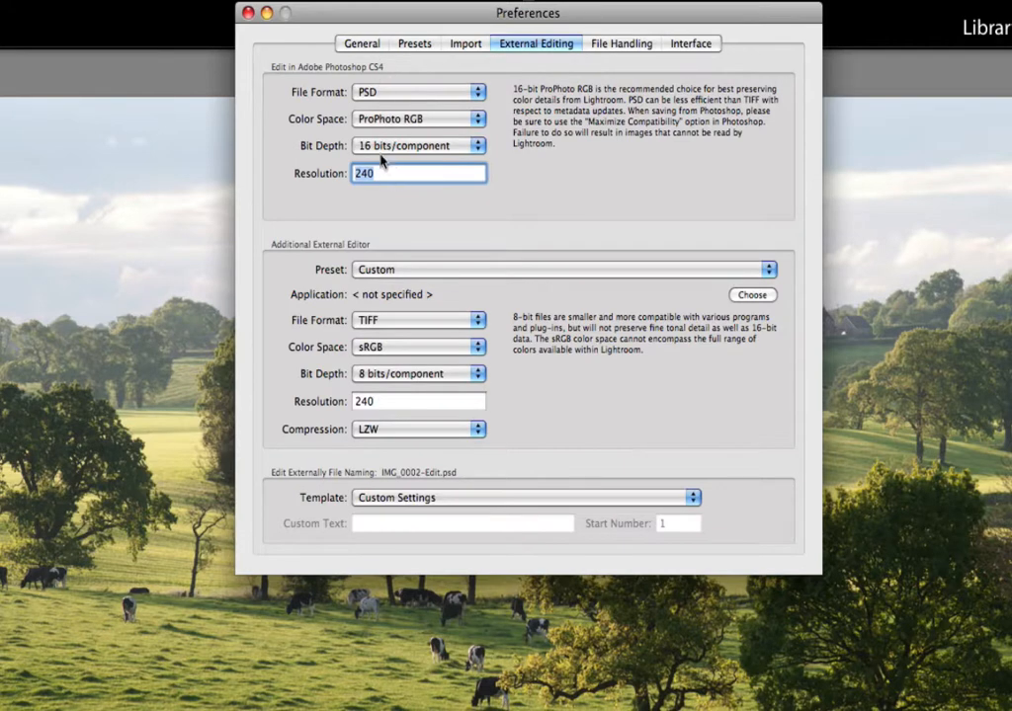
type("300")
left_click(248, 14)
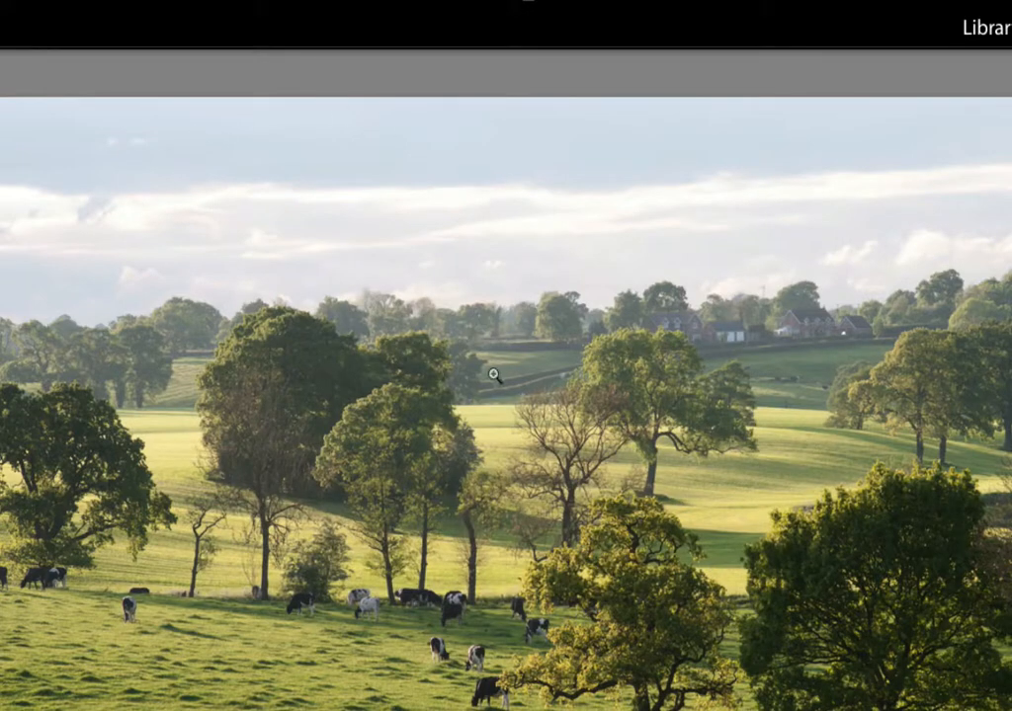
Open the landscape photo for editing in Adobe Photoshop CS4
right_click(470, 289)
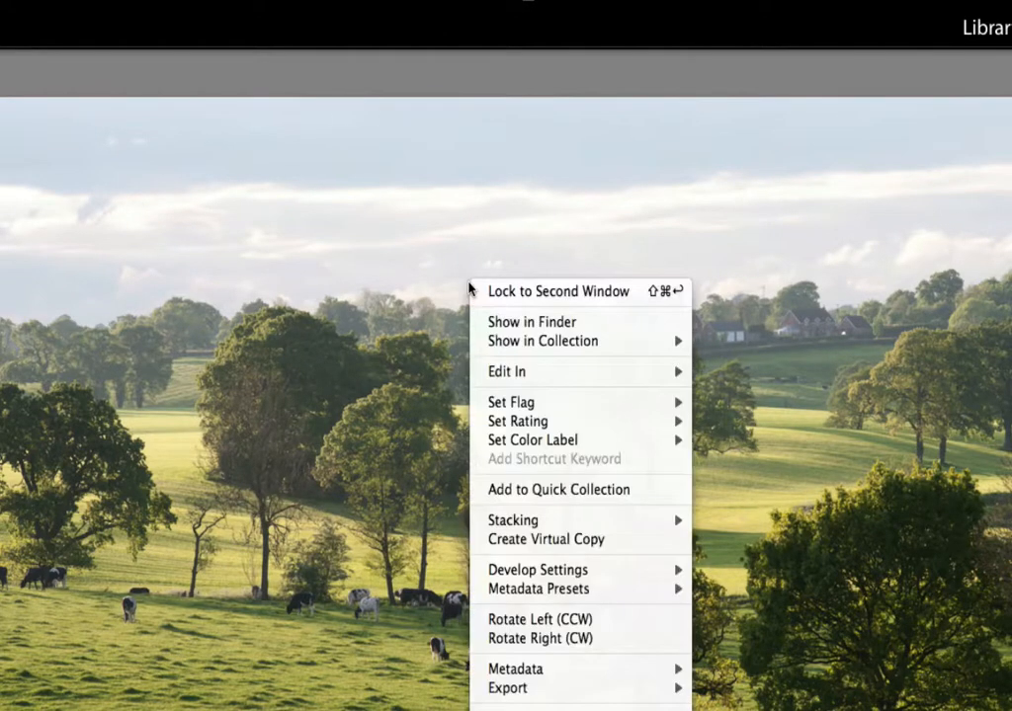
mouse_move(540, 373)
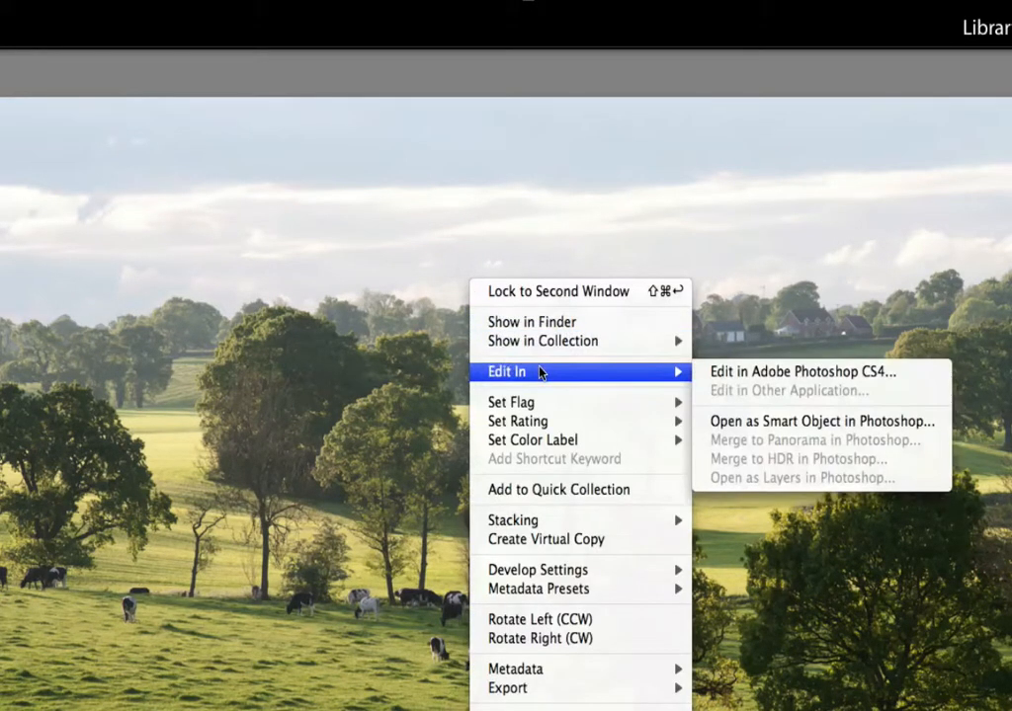
left_click(753, 374)
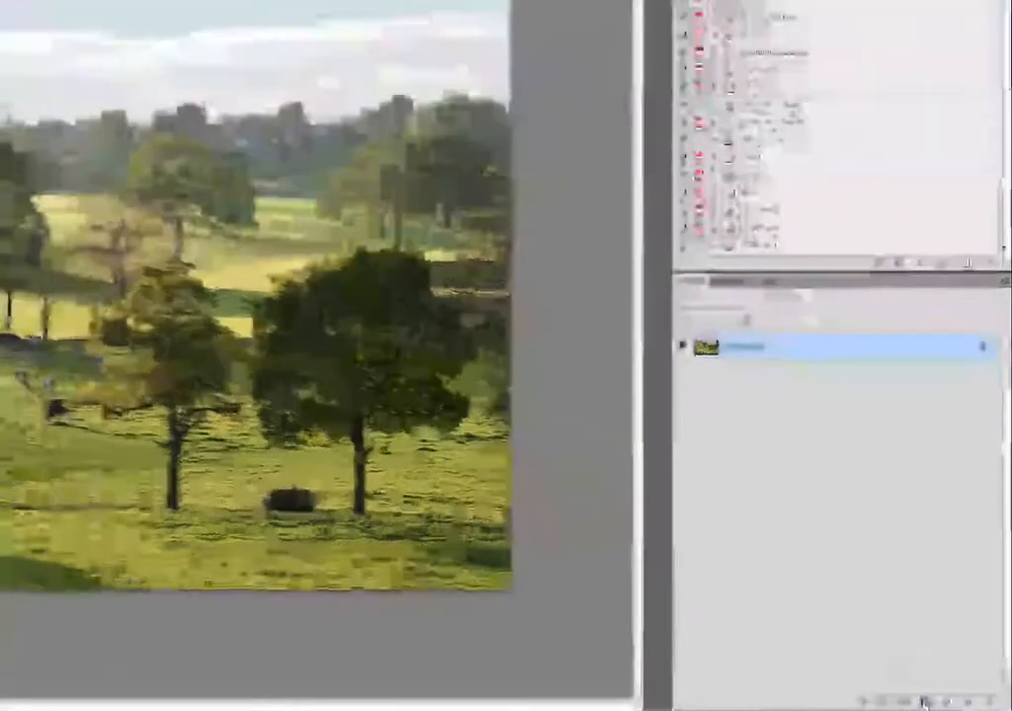
Add a Black & White adjustment layer with Reds -17, Yellows 54, Greens -59, Cyans 119 and Magentas 59
left_click(924, 701)
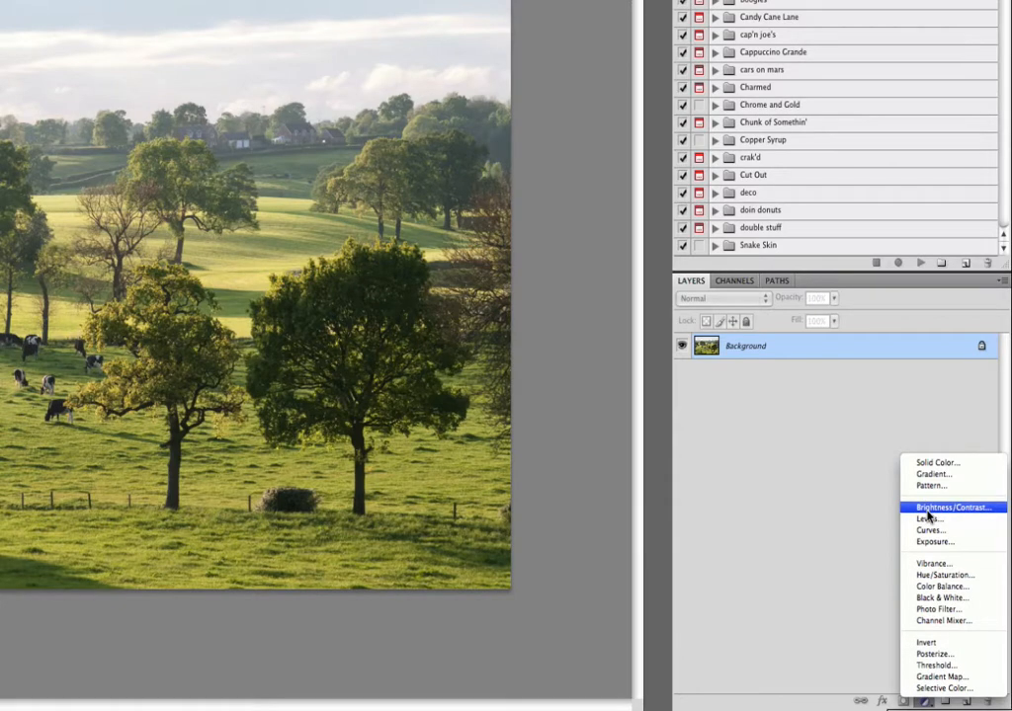
left_click(930, 598)
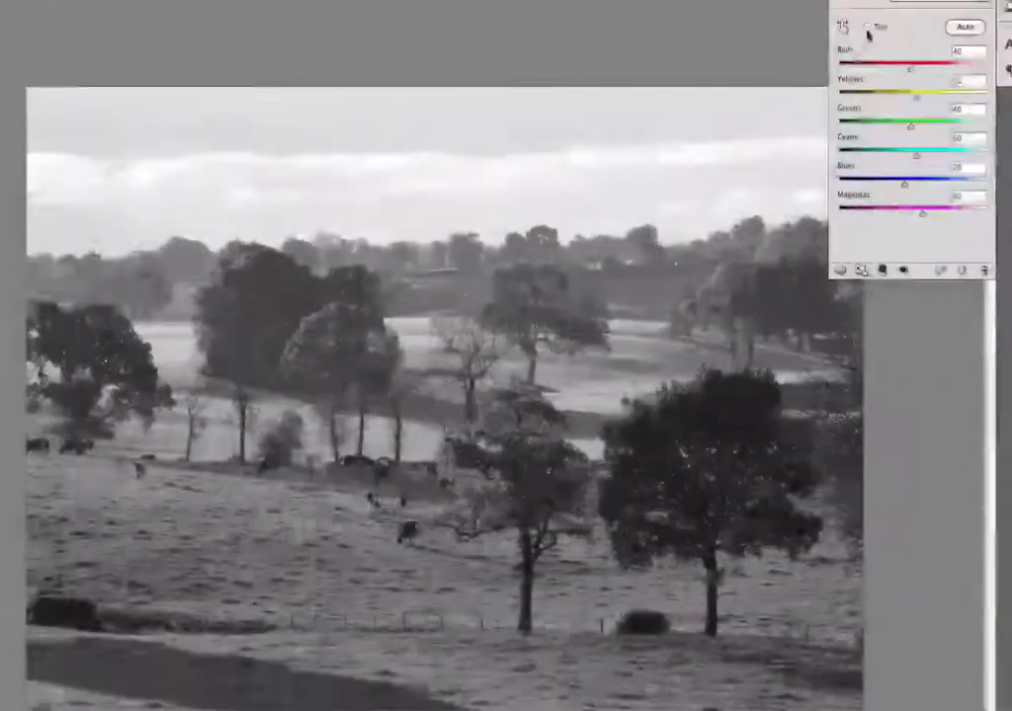
left_click_drag(913, 69, 922, 108)
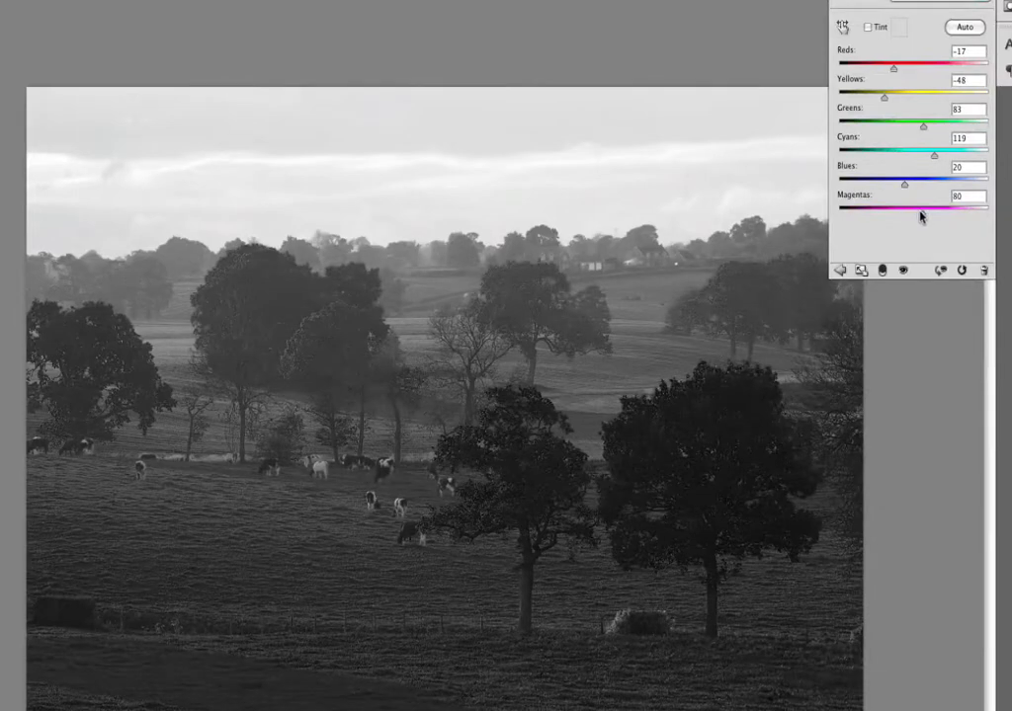
mouse_move(920, 216)
left_mouse_down()
mouse_move(901, 216)
mouse_move(916, 216)
left_mouse_up()
left_click_drag(922, 129, 890, 128)
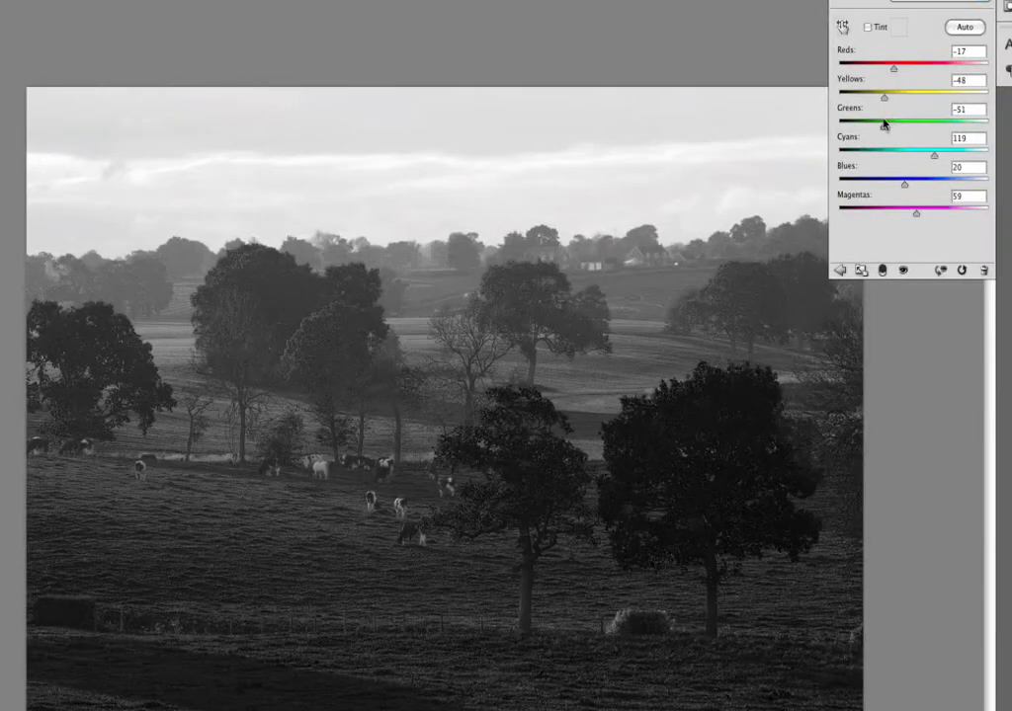
left_click_drag(884, 124, 915, 97)
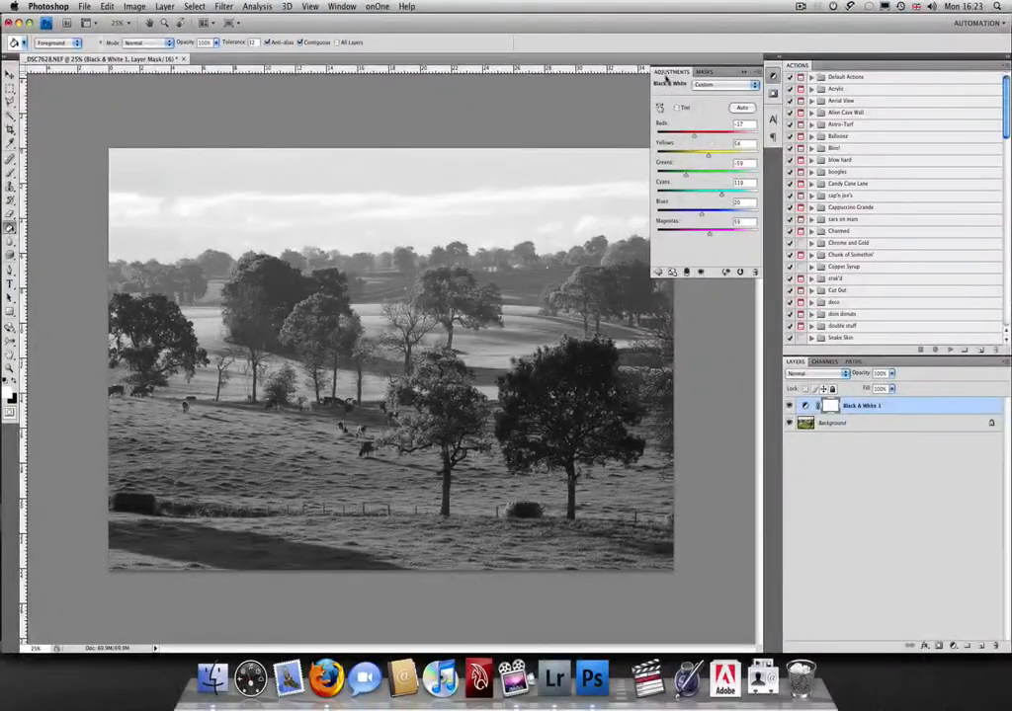
left_click(667, 73)
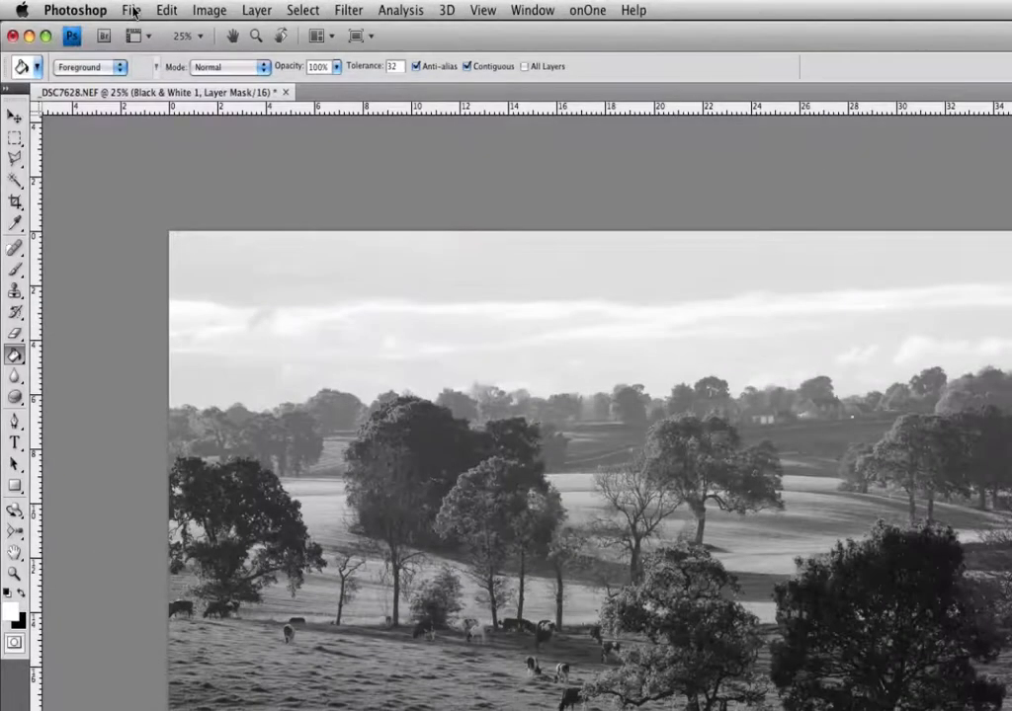
Save the black-and-white edit of the landscape photo and close the document
left_click(85, 6)
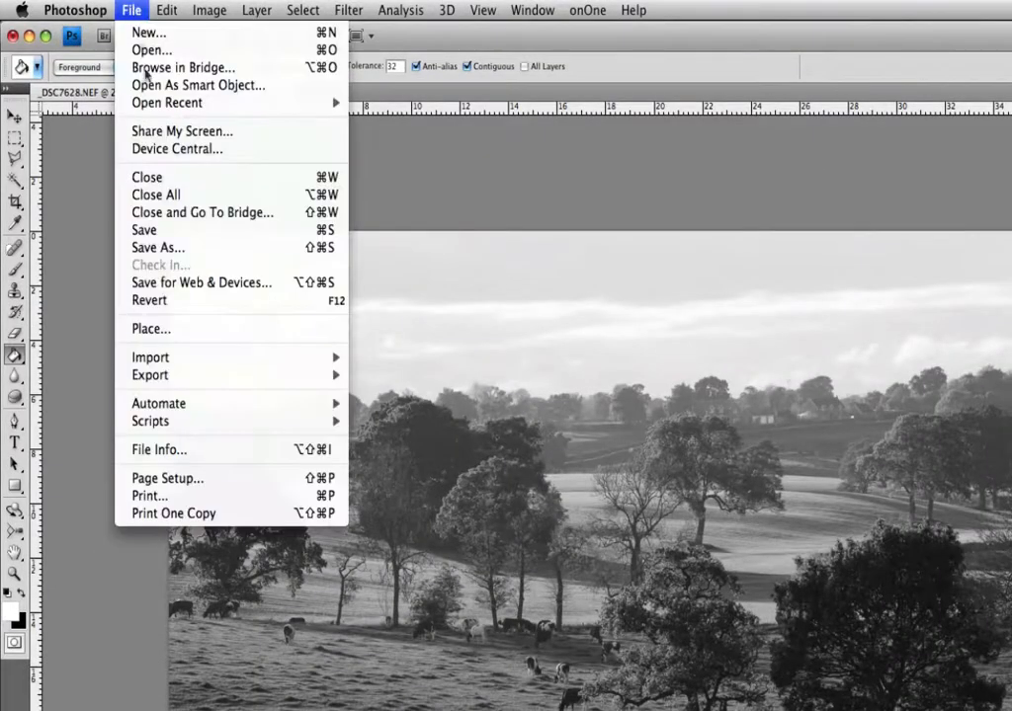
left_click(141, 230)
left_click(131, 10)
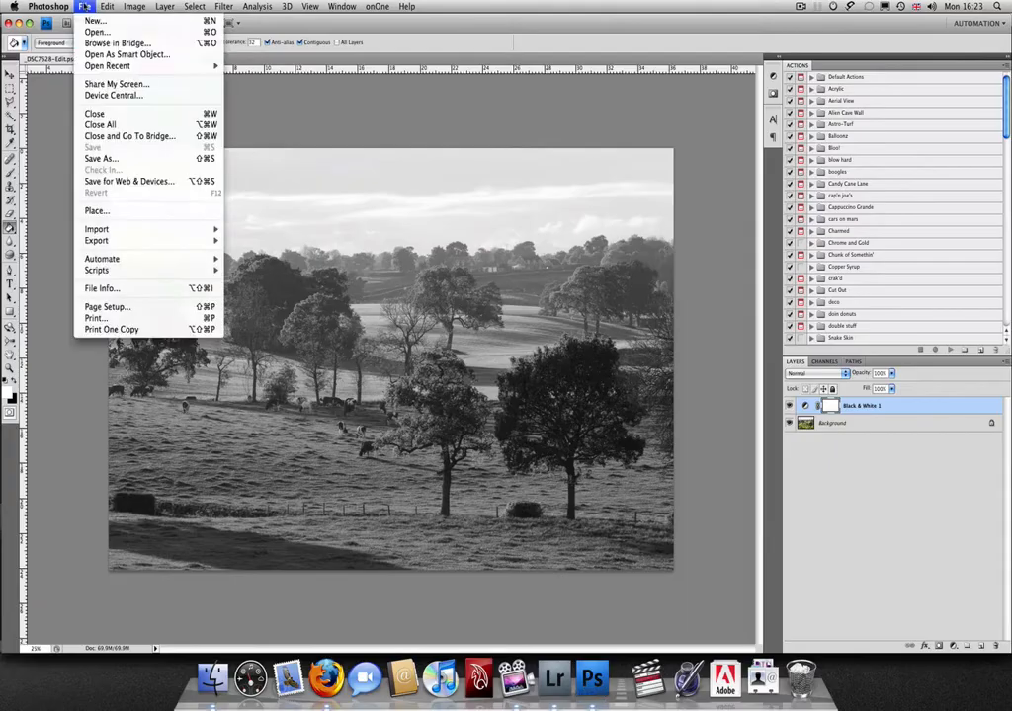
left_click(102, 115)
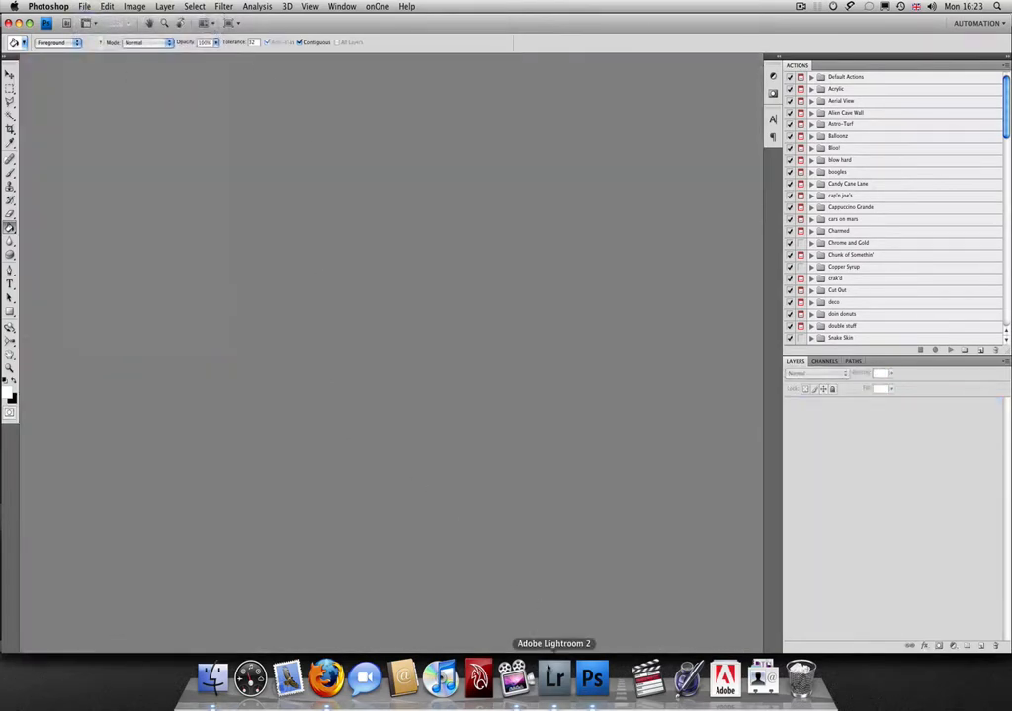
Switch to Lightroom, show the folder's photos as a grid and select the black-and-white landscape
left_click(555, 678)
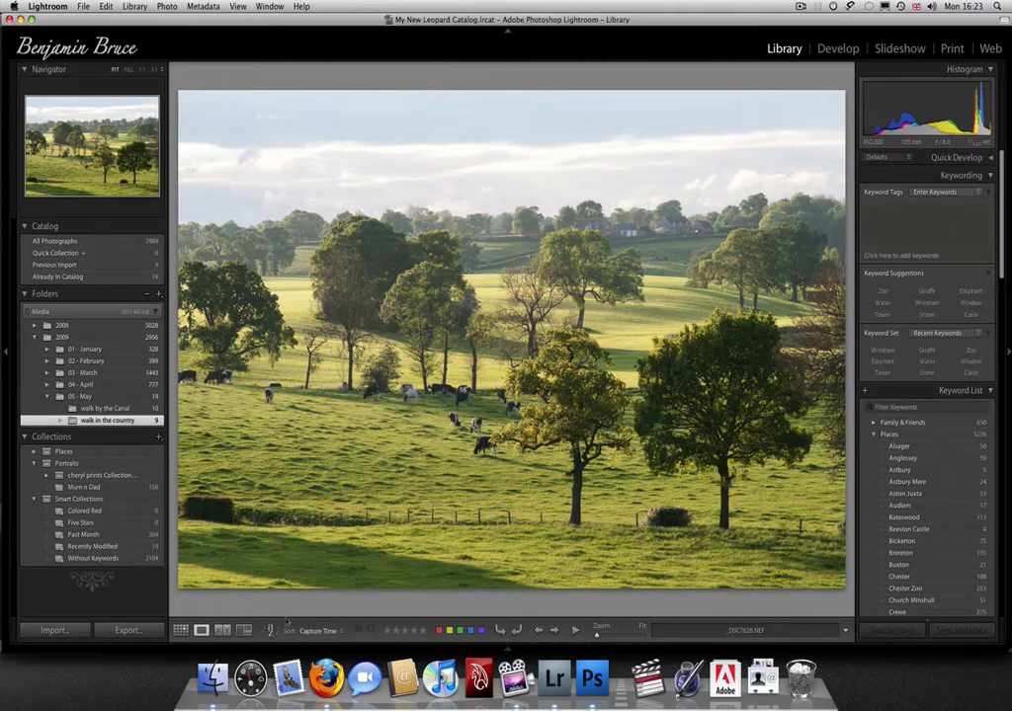
key("g")
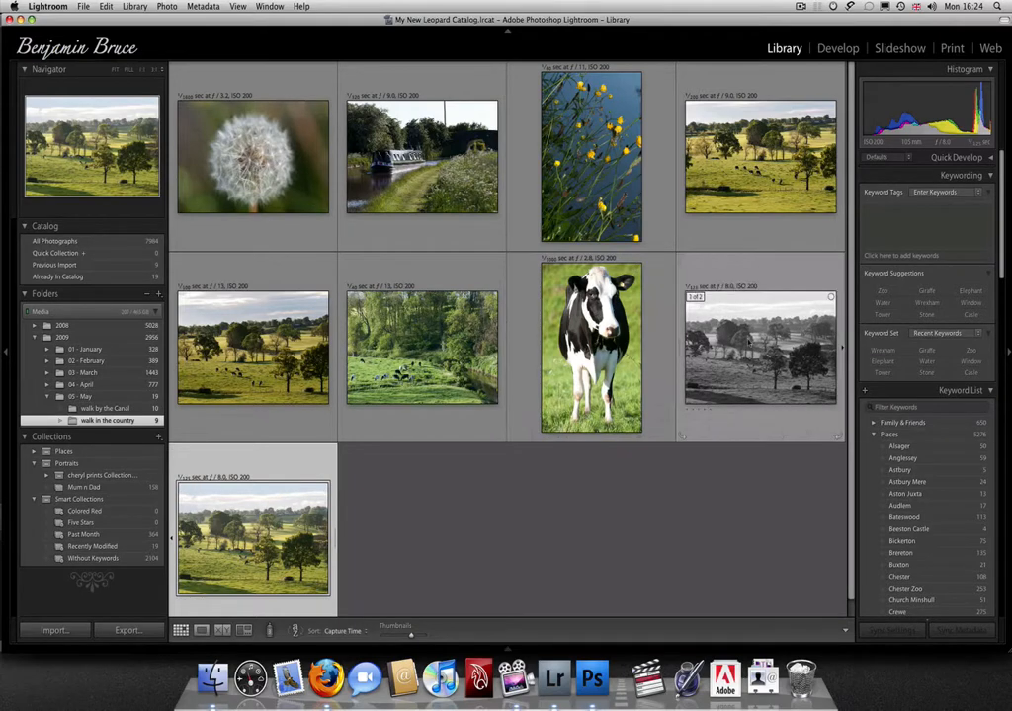
left_click(751, 338)
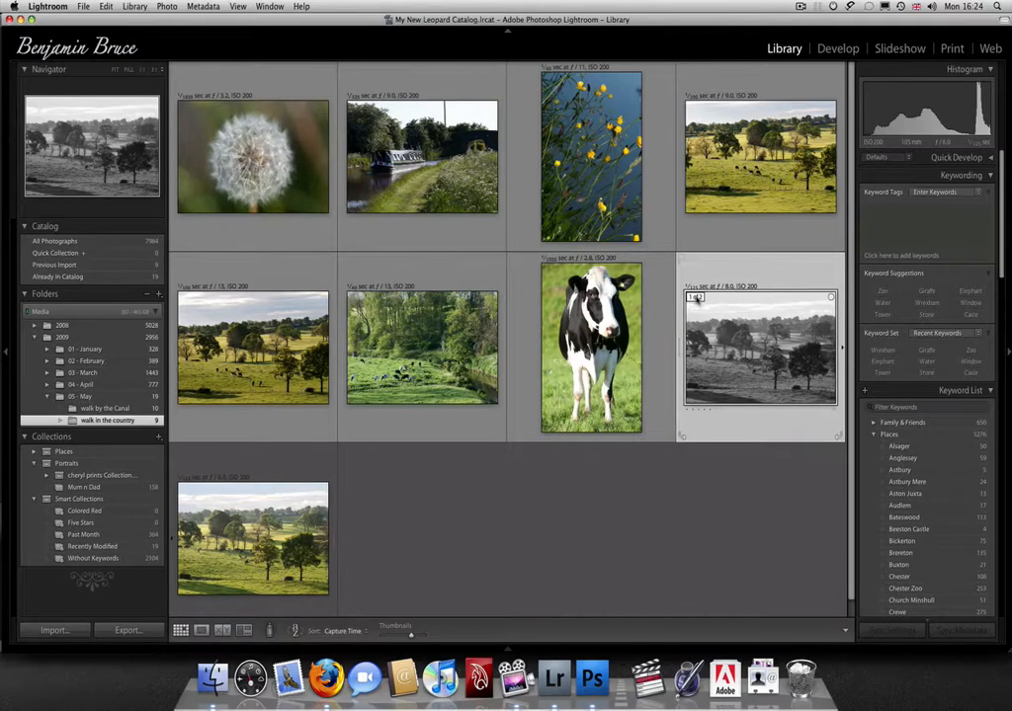
Collapse the stack holding the black-and-white and original landscape photos, and expand it again
left_click(696, 298)
left_click(696, 298)
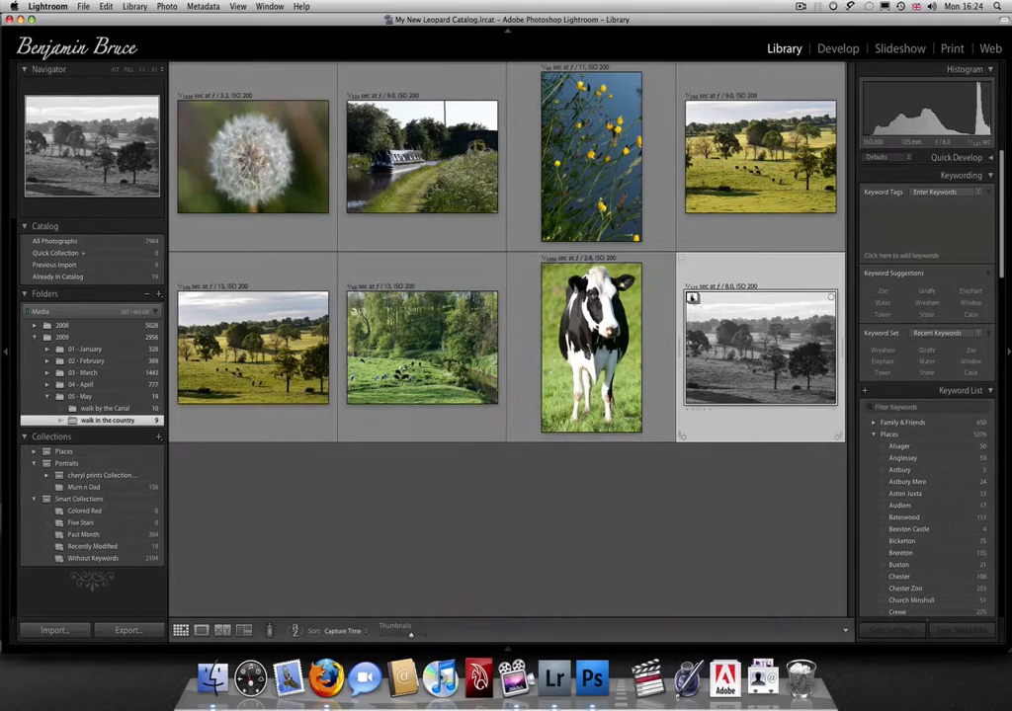
left_click(692, 298)
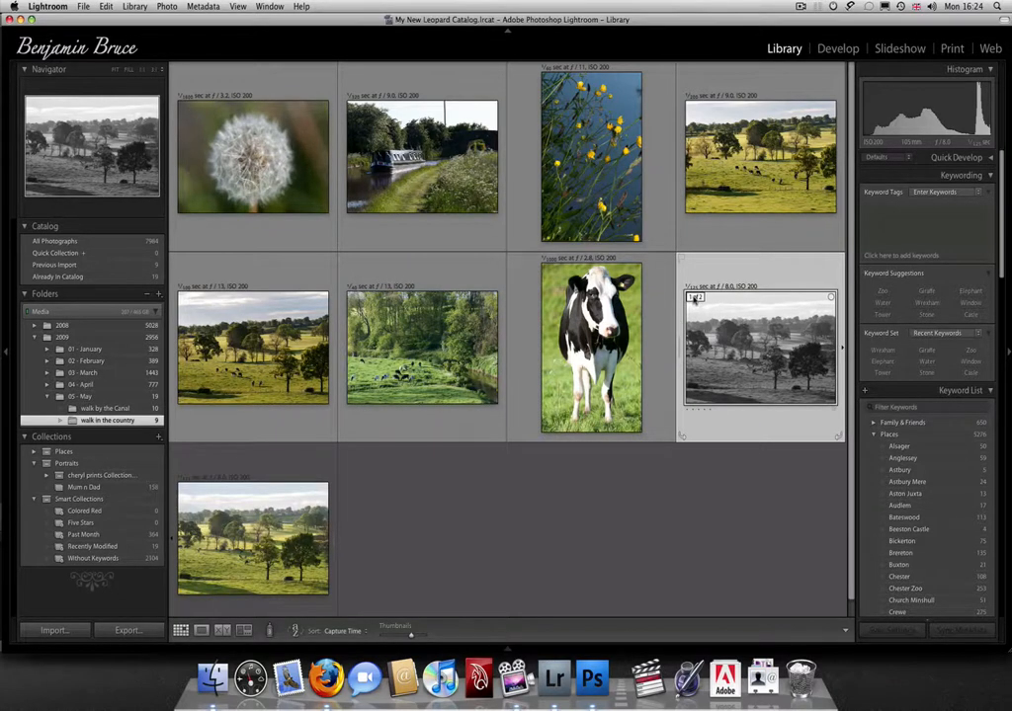